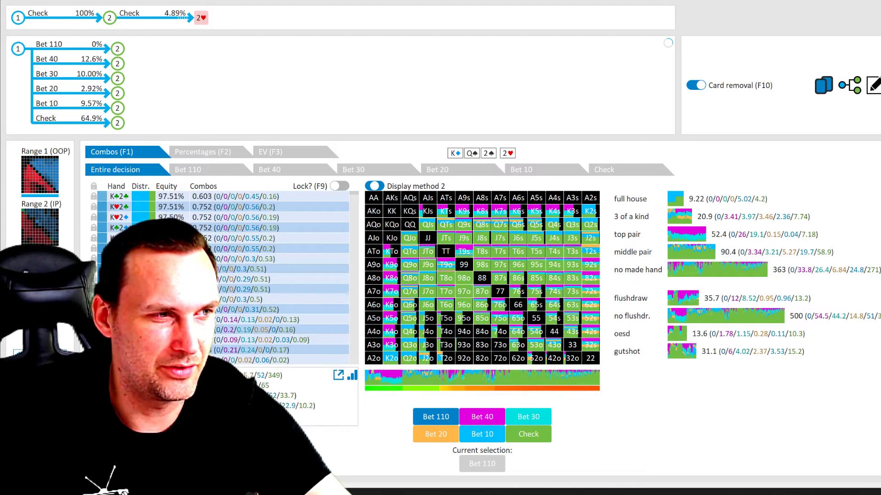
- Open the turn report for the K♦Q♠2♠ flop after check-check and examine Player 1's action frequencies across all turn cards
{"action": "left_click", "coordinate": [117, 20]}
{"action": "left_click", "coordinate": [209, 34]}
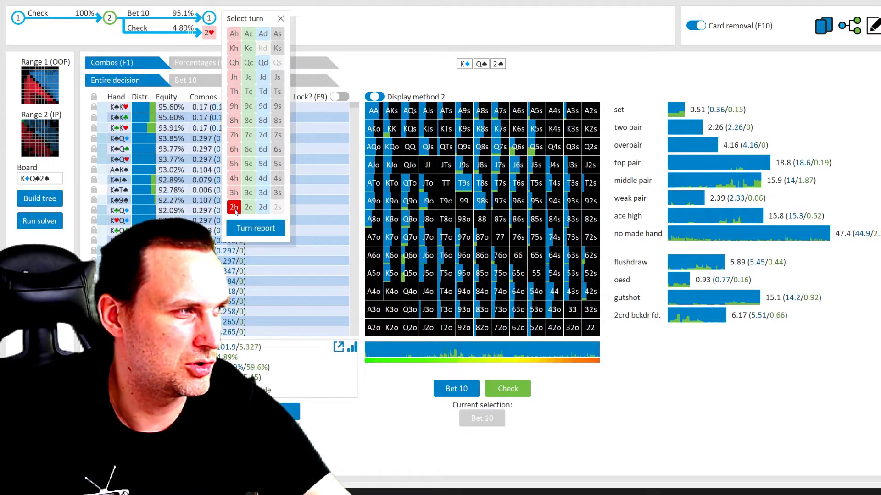
{"action": "left_click", "coordinate": [247, 228]}
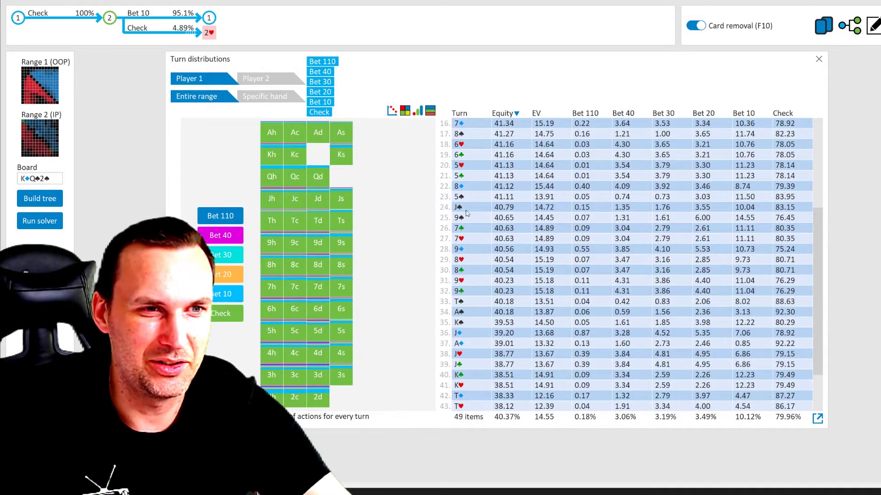
{"action": "scroll", "coordinate": [564, 174], "scroll_direction": "up", "scroll_amount": 5}
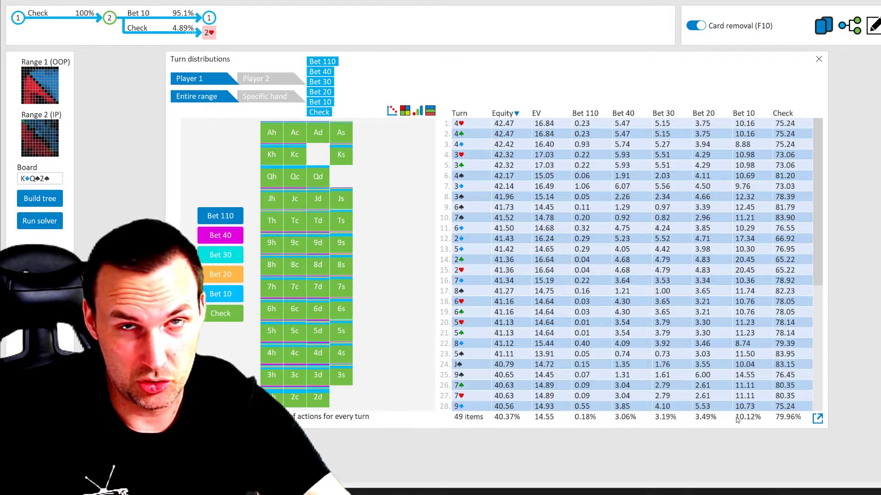
{"action": "scroll", "coordinate": [716, 330], "scroll_direction": "down", "scroll_amount": 7}
{"action": "scroll", "coordinate": [688, 354], "scroll_direction": "up", "scroll_amount": 3}
{"action": "scroll", "coordinate": [665, 385], "scroll_direction": "down", "scroll_amount": 3}
{"action": "scroll", "coordinate": [596, 276], "scroll_direction": "up", "scroll_amount": 4}
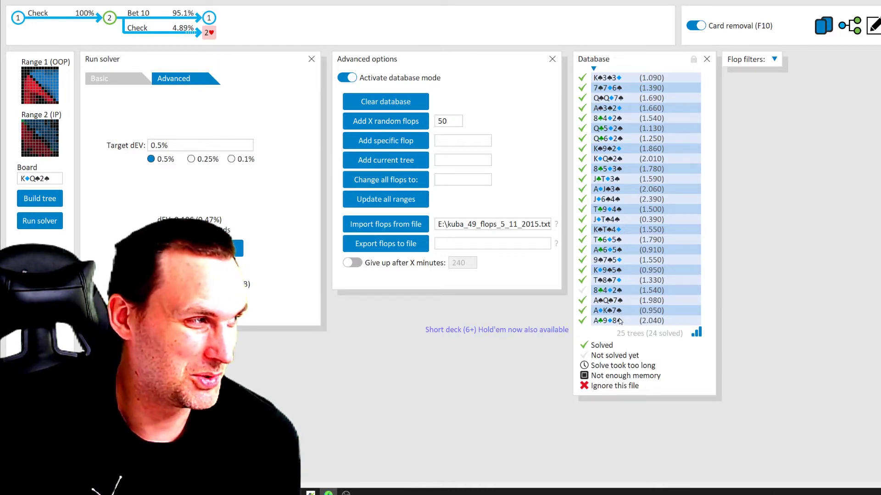
- Load the K♠3♠3♦ flop to review its turn report, and open the check-check turn report for 7♠7♦6♠
{"action": "left_click", "coordinate": [610, 78]}
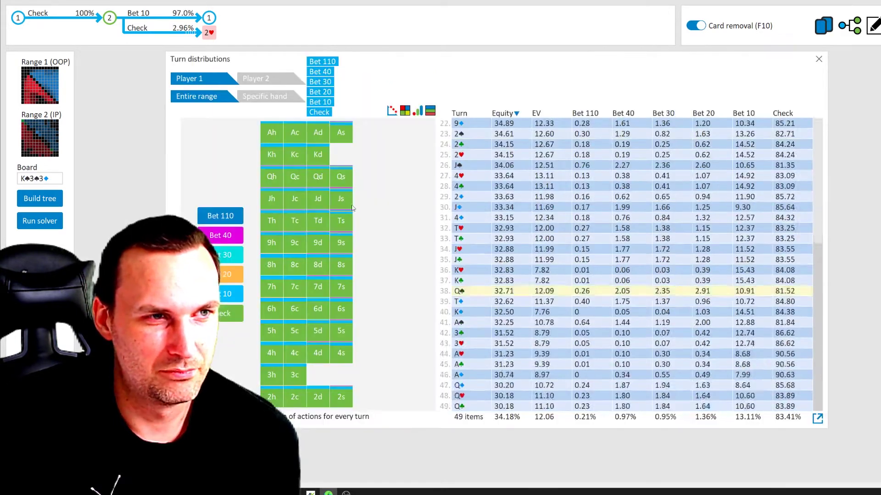
{"action": "scroll", "coordinate": [596, 257], "scroll_direction": "up", "scroll_amount": 2}
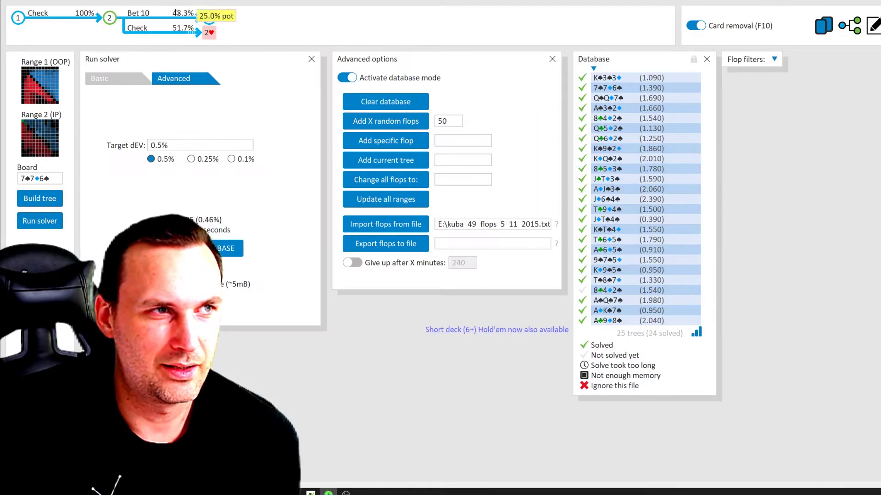
{"action": "left_click", "coordinate": [210, 34]}
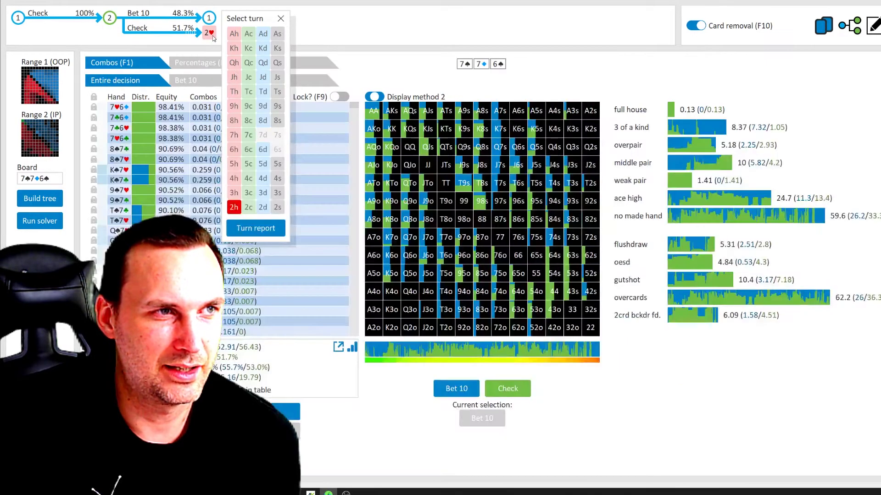
{"action": "left_click", "coordinate": [255, 228]}
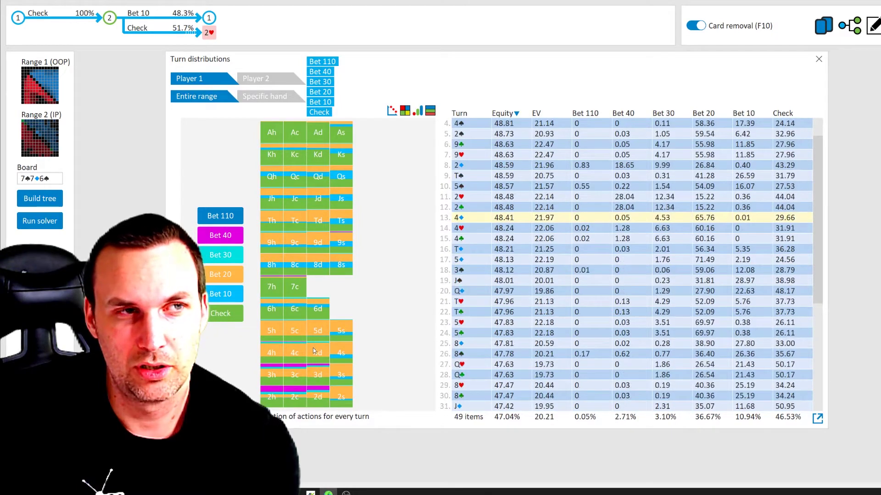
- Compare the equity and action-distribution views for 7♠7♦6♠, and open the river report for the checked-through 2♥ turn
{"action": "left_click", "coordinate": [404, 110]}
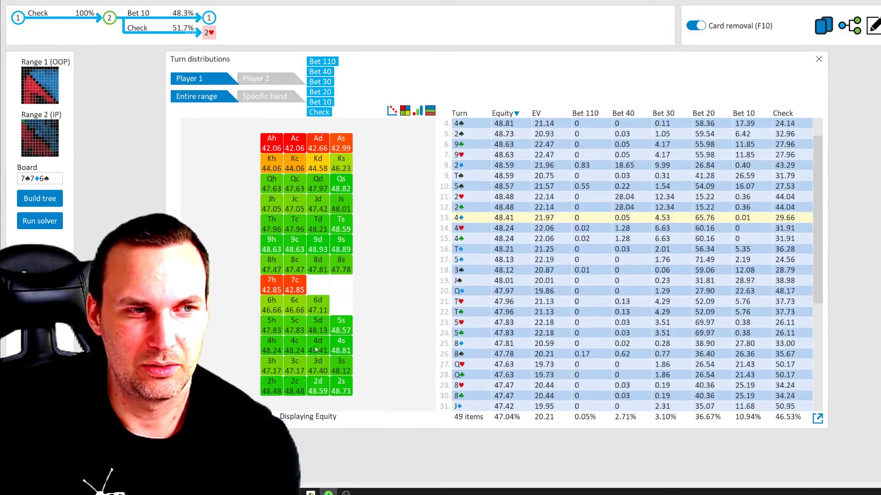
{"action": "left_click", "coordinate": [419, 111]}
{"action": "left_click", "coordinate": [430, 111]}
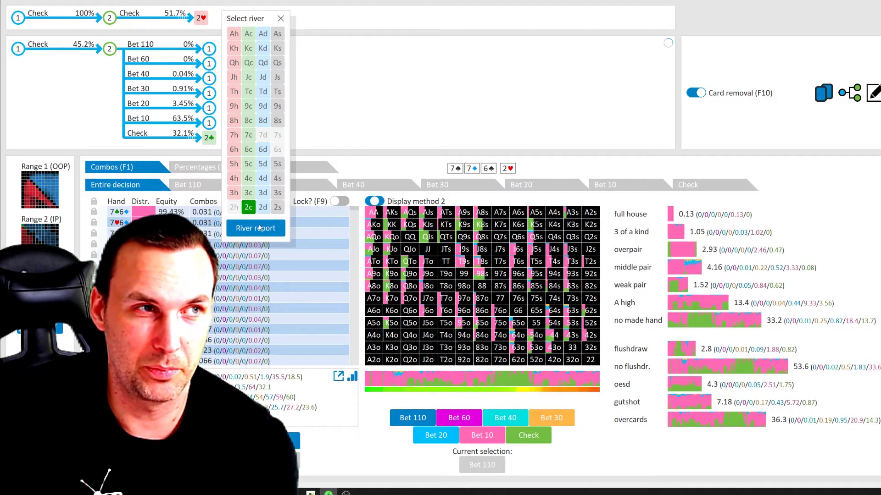
{"action": "left_click", "coordinate": [260, 228]}
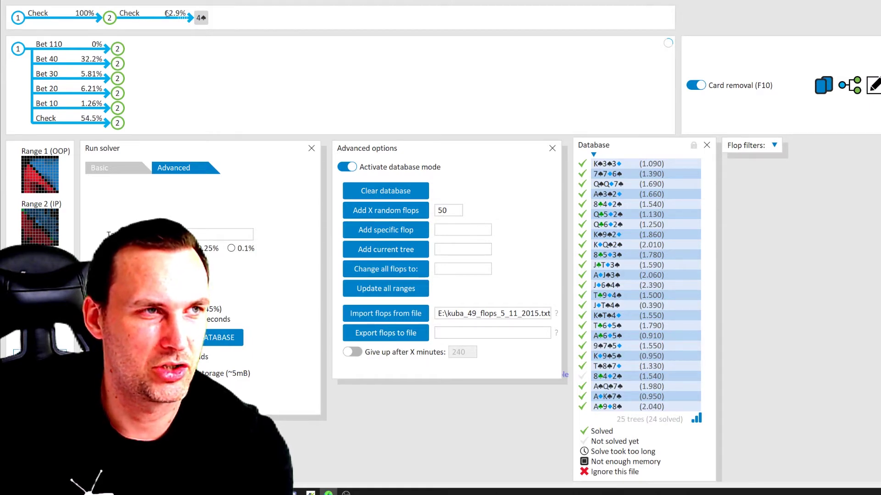
- Open the check-check turn report for 8♣4♦2♠ and compare its equity heatmap with the distribution of actions for every turn
{"action": "left_click", "coordinate": [206, 20]}
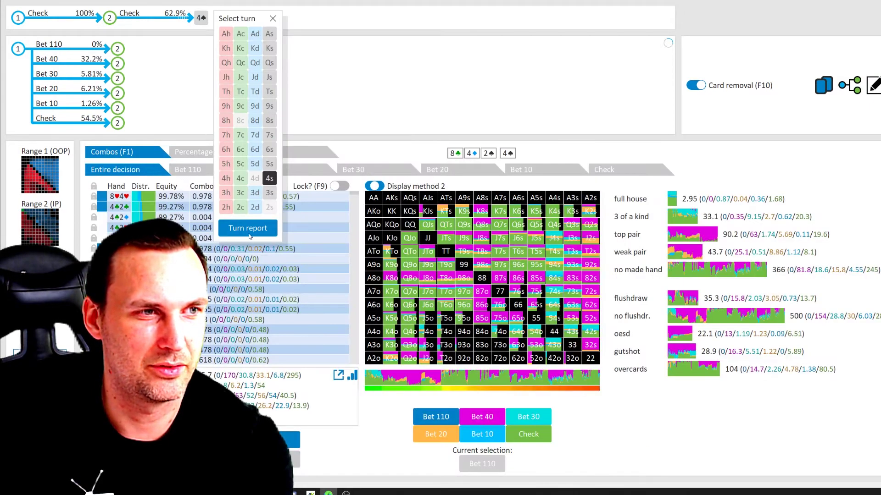
{"action": "left_click", "coordinate": [249, 227]}
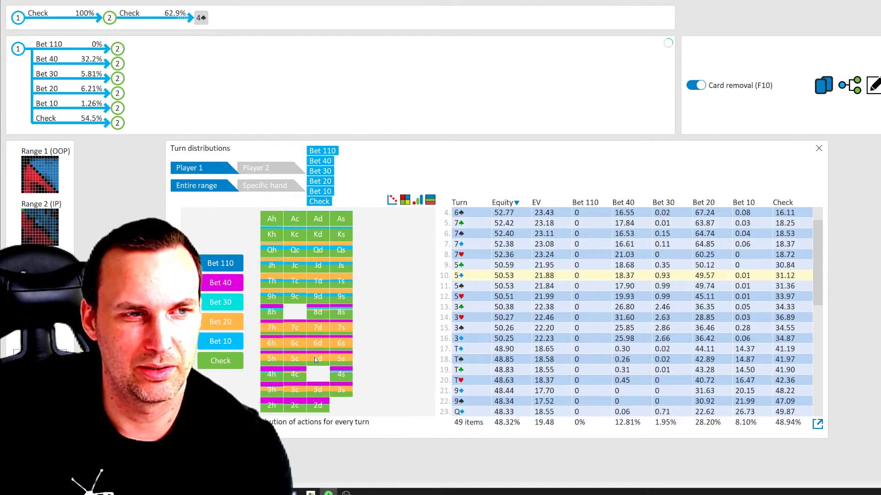
{"action": "left_click", "coordinate": [405, 201]}
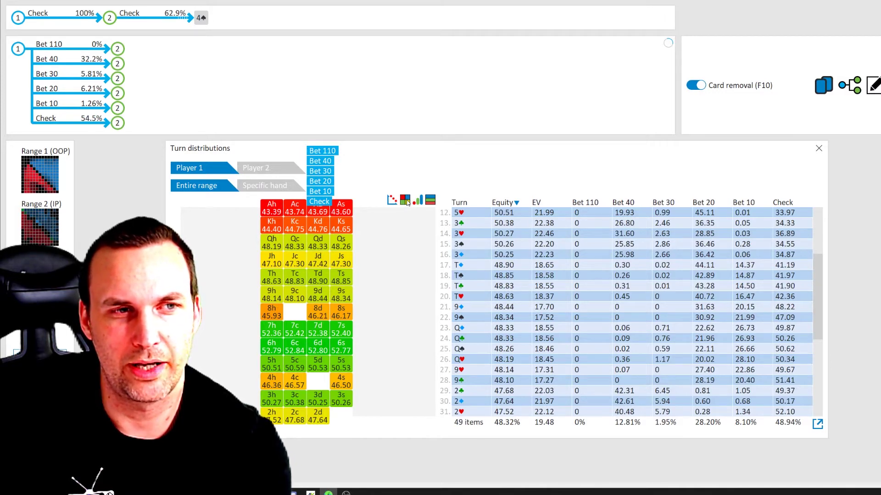
{"action": "left_click", "coordinate": [418, 201]}
{"action": "left_click", "coordinate": [430, 201]}
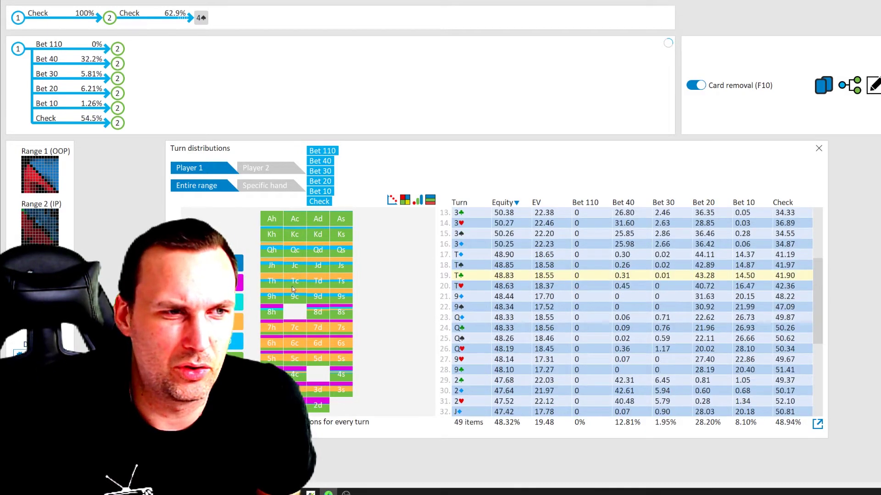
- Examine the bet-size and check frequencies down the turn card list of the 8♣4♦2♠ report
{"action": "scroll", "coordinate": [717, 236], "scroll_direction": "down", "scroll_amount": 4}
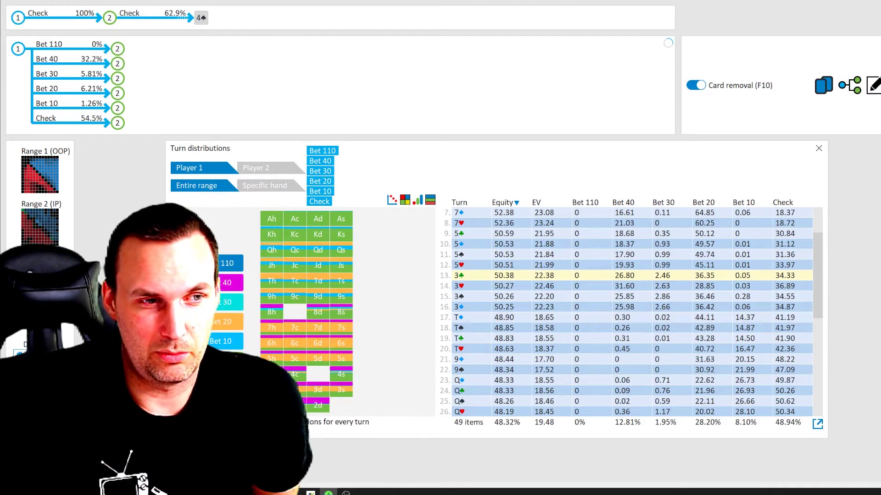
{"action": "scroll", "coordinate": [628, 296], "scroll_direction": "down", "scroll_amount": 5}
{"action": "scroll", "coordinate": [629, 297], "scroll_direction": "up", "scroll_amount": 5}
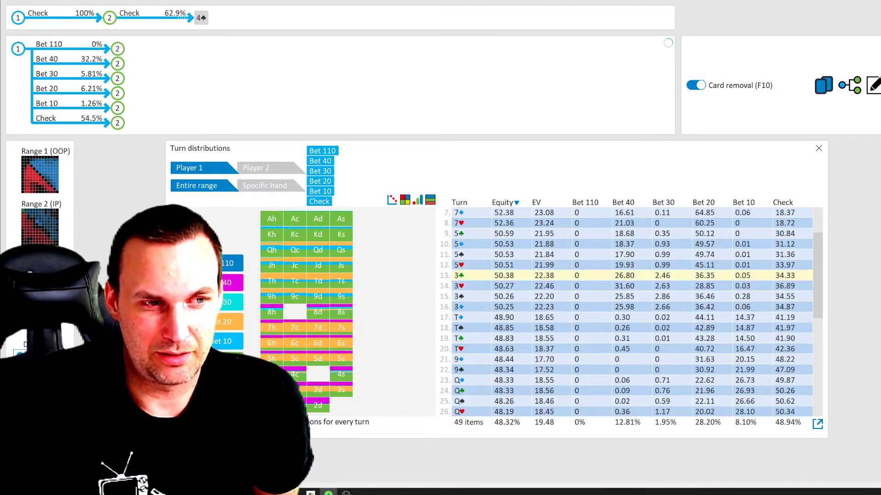
{"action": "scroll", "coordinate": [628, 275], "scroll_direction": "down", "scroll_amount": 5}
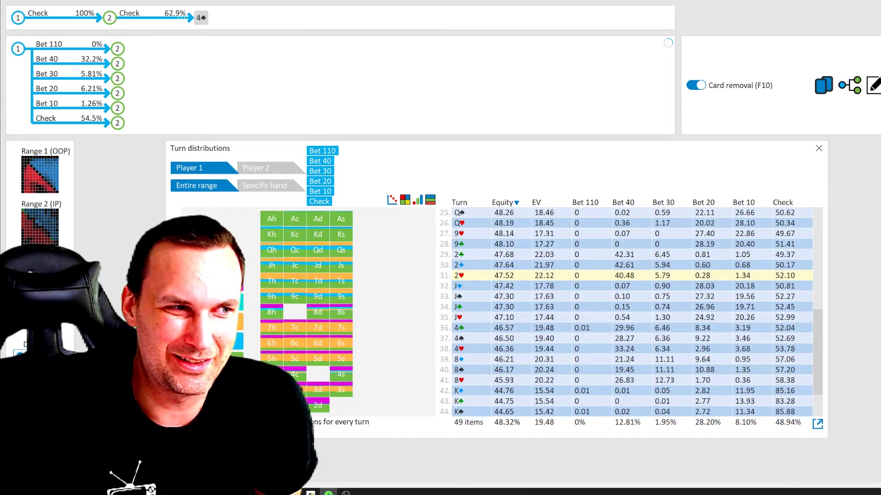
{"action": "left_click", "coordinate": [628, 275]}
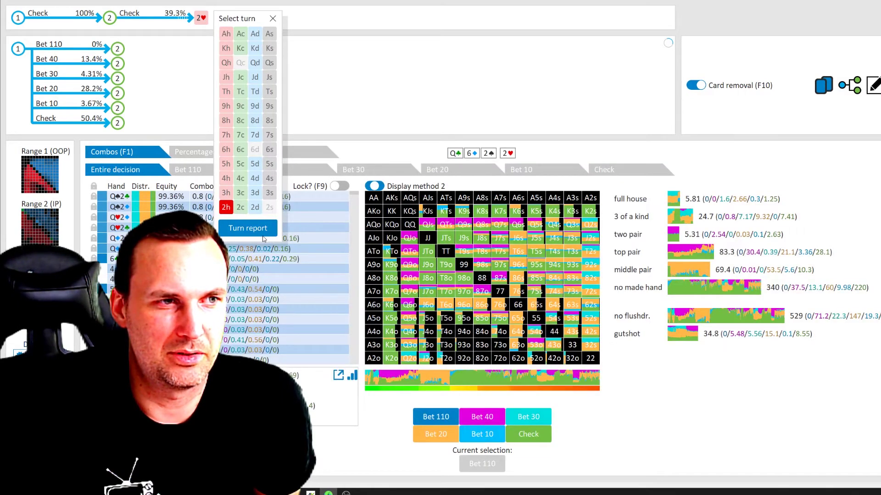
- Open the check-check turn reports for Q♣6♦2♠ and 8♣5♦3♠ and read through the 8♣5♦3♠ turn cards
{"action": "left_click", "coordinate": [263, 235]}
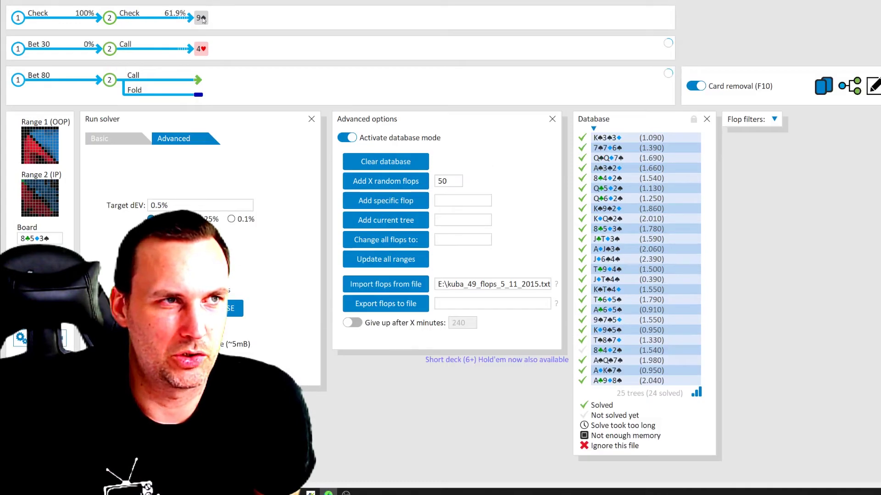
{"action": "left_click", "coordinate": [200, 18]}
{"action": "left_click", "coordinate": [256, 228]}
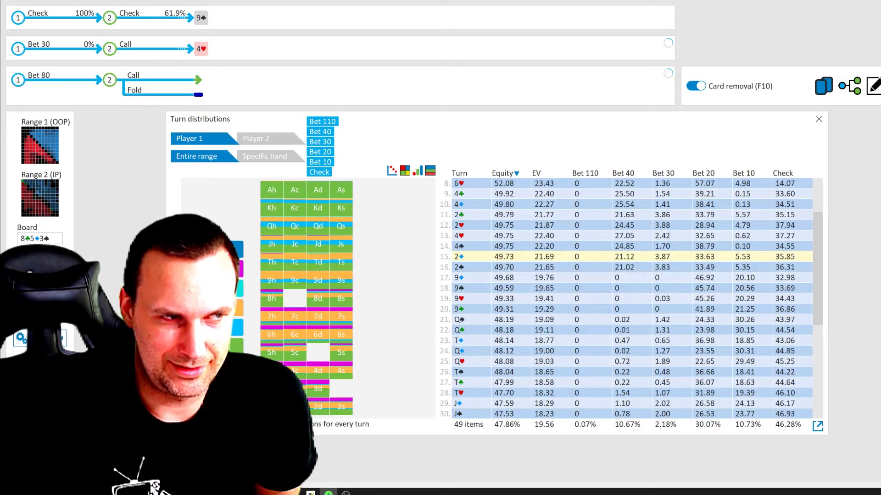
{"action": "scroll", "coordinate": [468, 253], "scroll_direction": "down", "scroll_amount": 5}
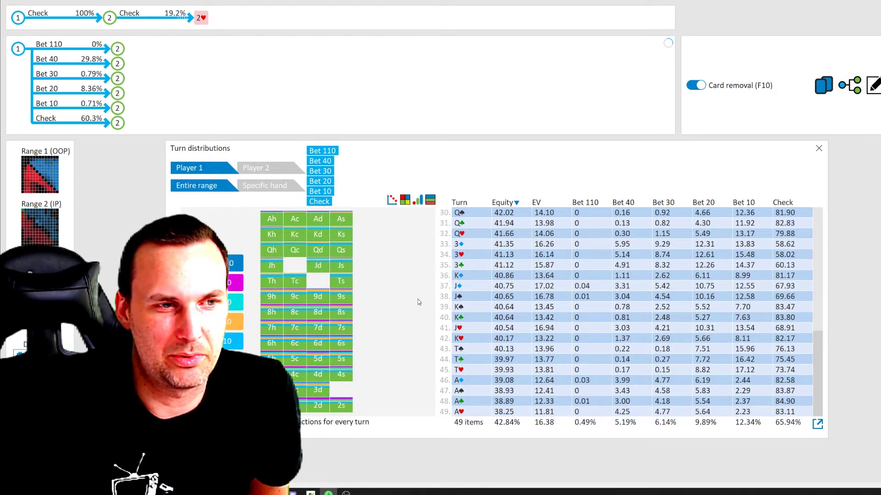
- Review the highest-equity turns for J♣T♦3♠, and open the check-check turn report of another flop from the solved database
{"action": "scroll", "coordinate": [596, 358], "scroll_direction": "up", "scroll_amount": 12}
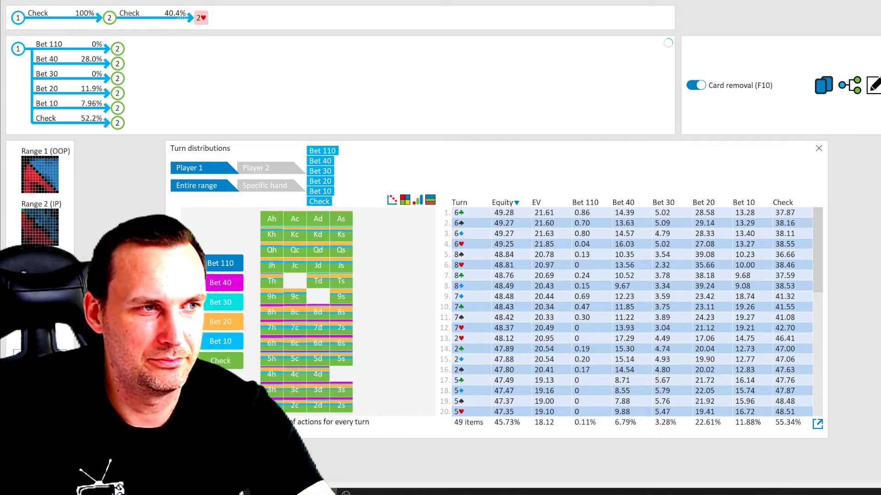
{"action": "left_click", "coordinate": [40, 357]}
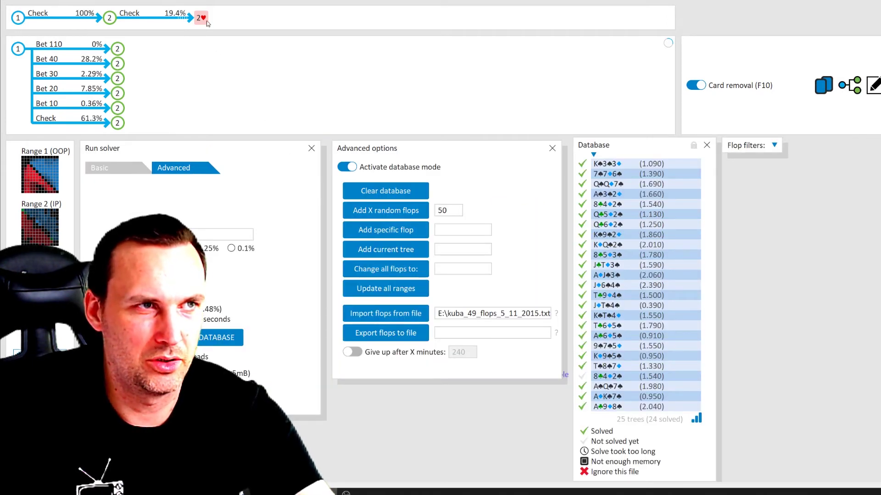
{"action": "left_click", "coordinate": [200, 18]}
{"action": "left_click", "coordinate": [248, 228]}
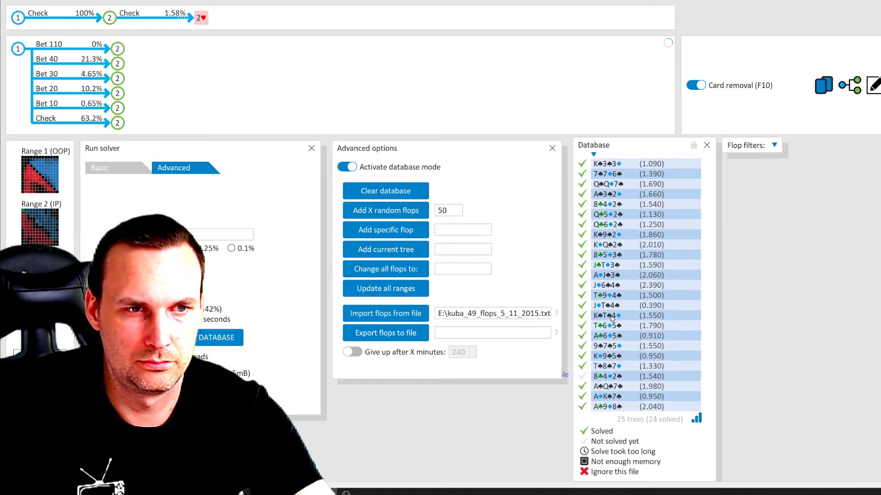
- Open the turn report for the K♠T♠4♦ flop after check-check
{"action": "left_click", "coordinate": [201, 18]}
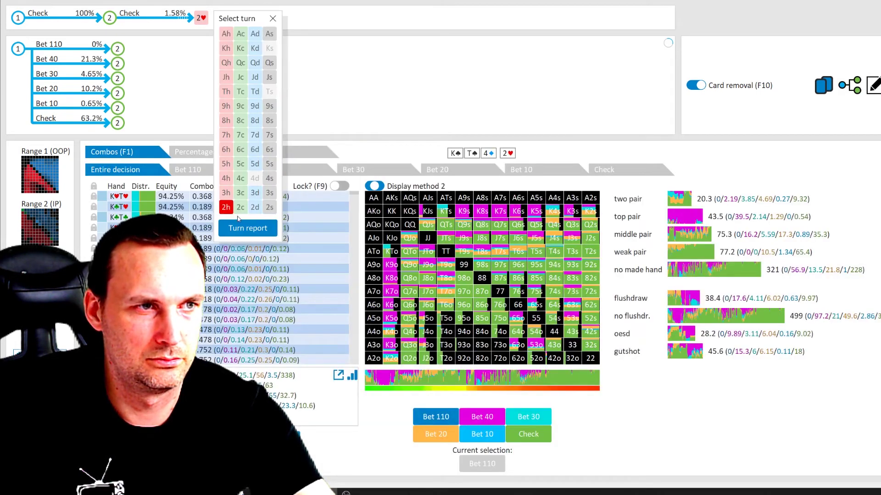
{"action": "left_click", "coordinate": [241, 229]}
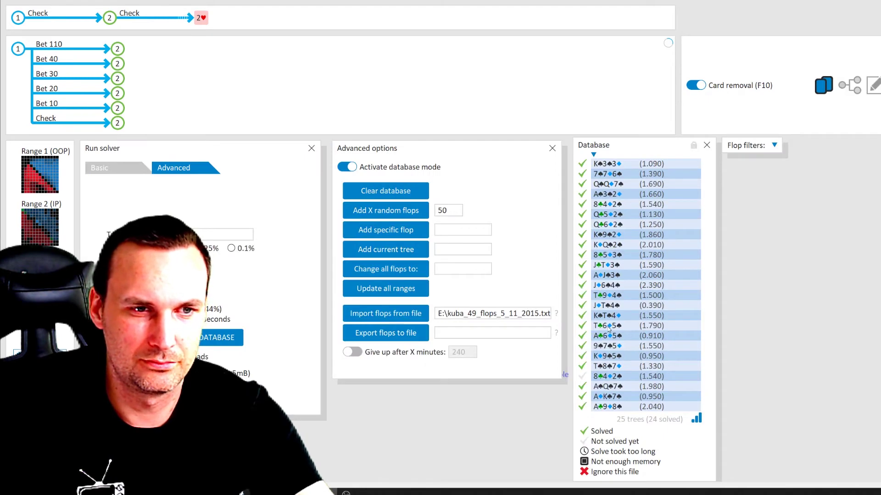
- Load the T♣6♦5♠ flop from the database, open its check-check turn report and display the equity heatmap
{"action": "left_click", "coordinate": [607, 325]}
{"action": "left_click", "coordinate": [200, 18]}
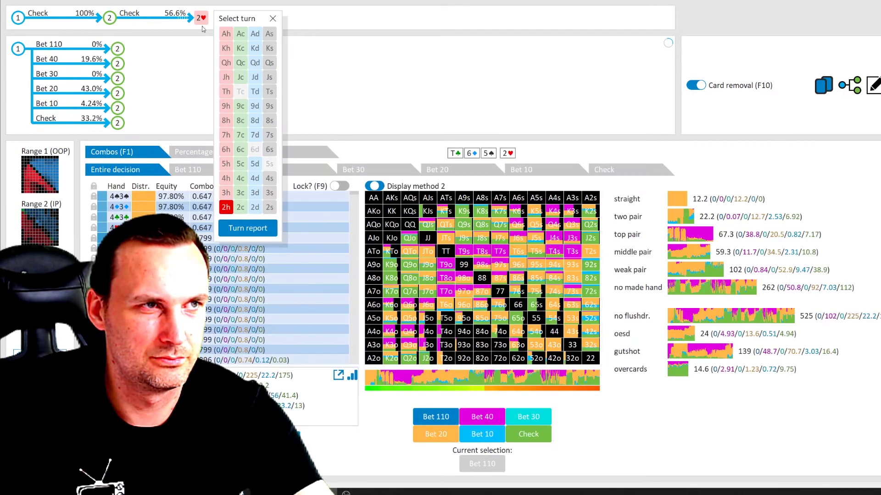
{"action": "left_click", "coordinate": [259, 235]}
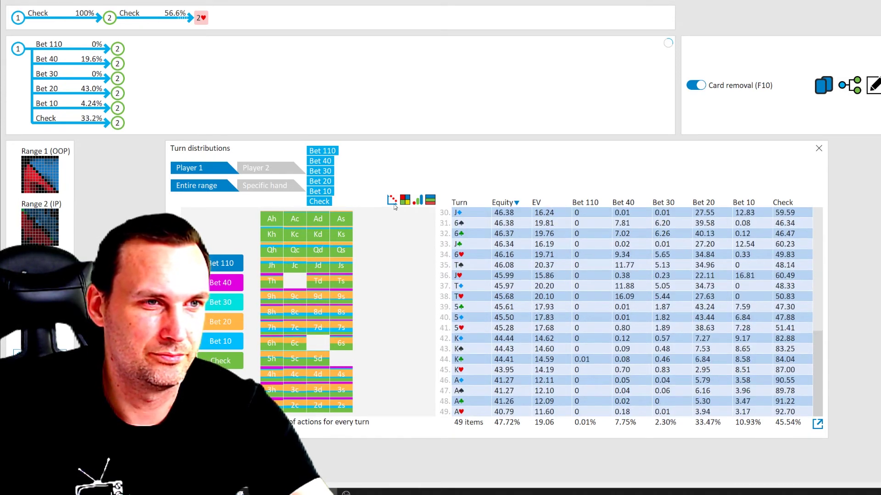
{"action": "left_click", "coordinate": [407, 202]}
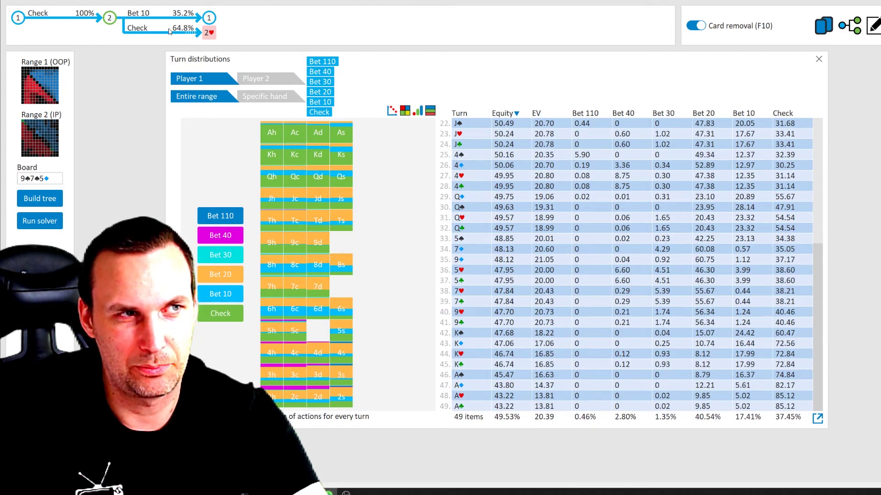
- Examine how often each bet size is used across the turn cards in the 9♠7♠5♦ report
{"action": "scroll", "coordinate": [420, 234], "scroll_direction": "up", "scroll_amount": 4}
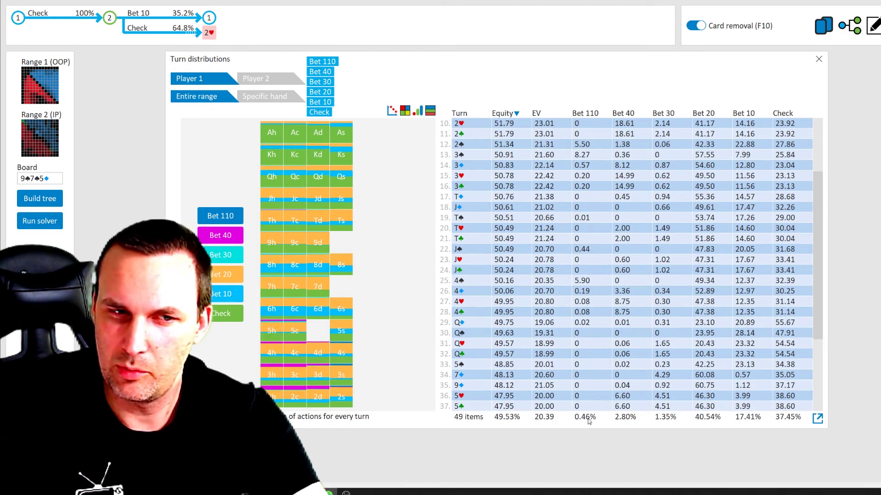
{"action": "scroll", "coordinate": [587, 404], "scroll_direction": "down", "scroll_amount": 4}
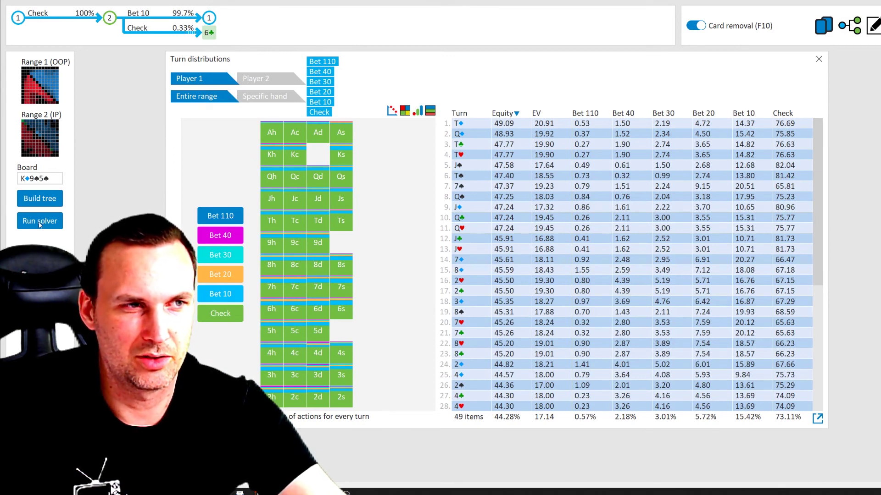
- Return to the flop database and open the T♠8♠7♦ turn report after check-check to read its action frequencies
{"action": "left_click", "coordinate": [40, 221]}
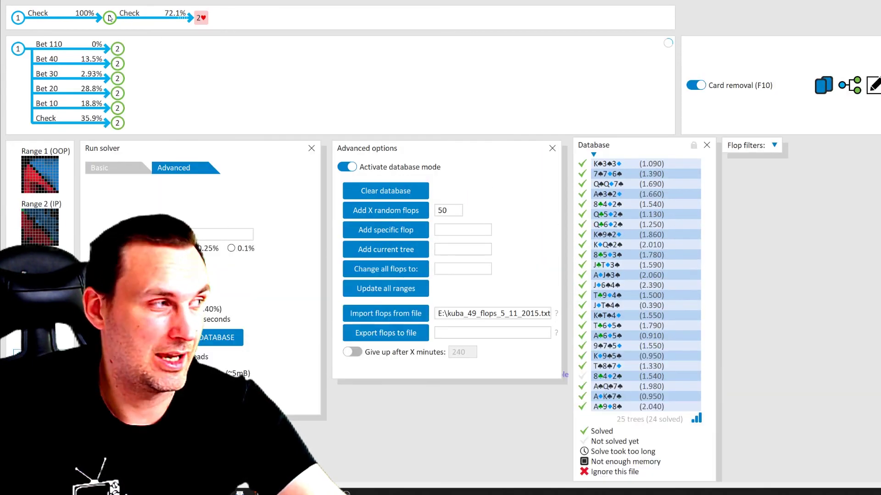
{"action": "left_click", "coordinate": [110, 18]}
{"action": "left_click", "coordinate": [208, 33]}
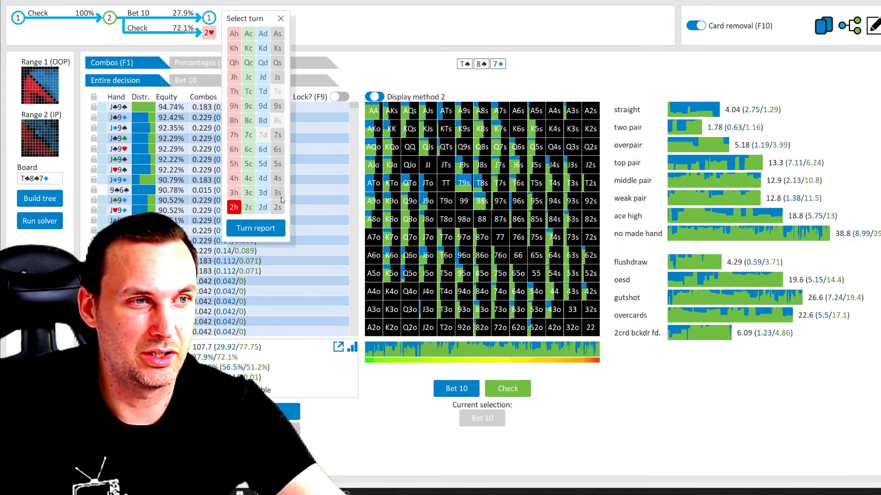
{"action": "left_click", "coordinate": [255, 228]}
{"action": "scroll", "coordinate": [642, 276], "scroll_direction": "down", "scroll_amount": 4}
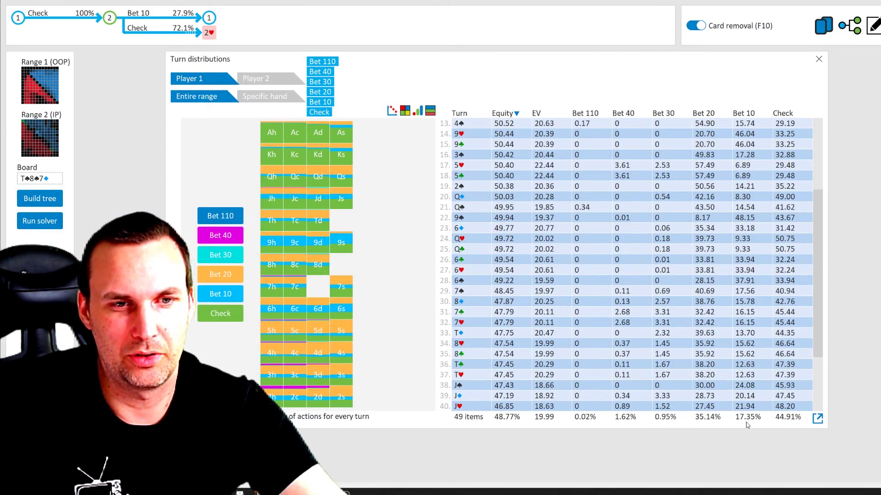